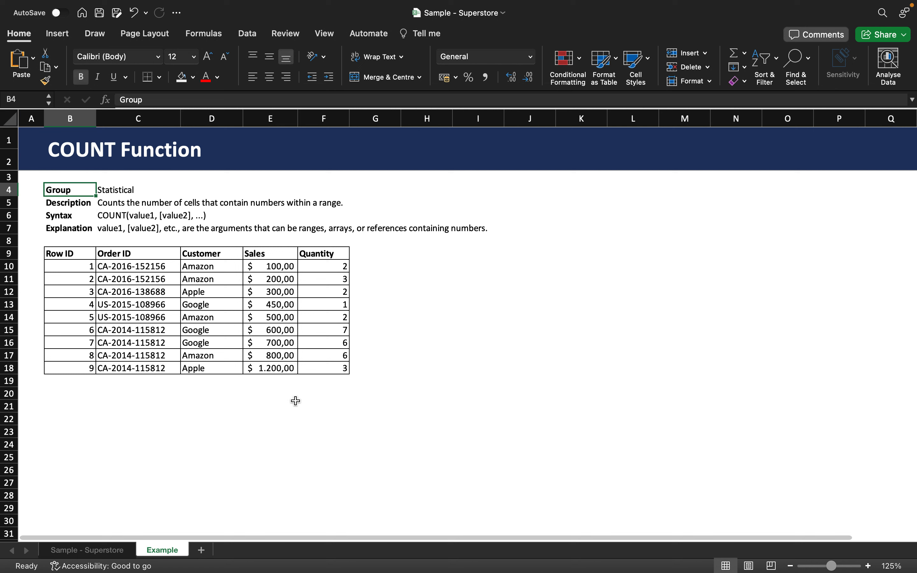
Enter a COUNT formula in E19, below the Sales column, that counts the numbers in E10:E18.
click(277, 387)
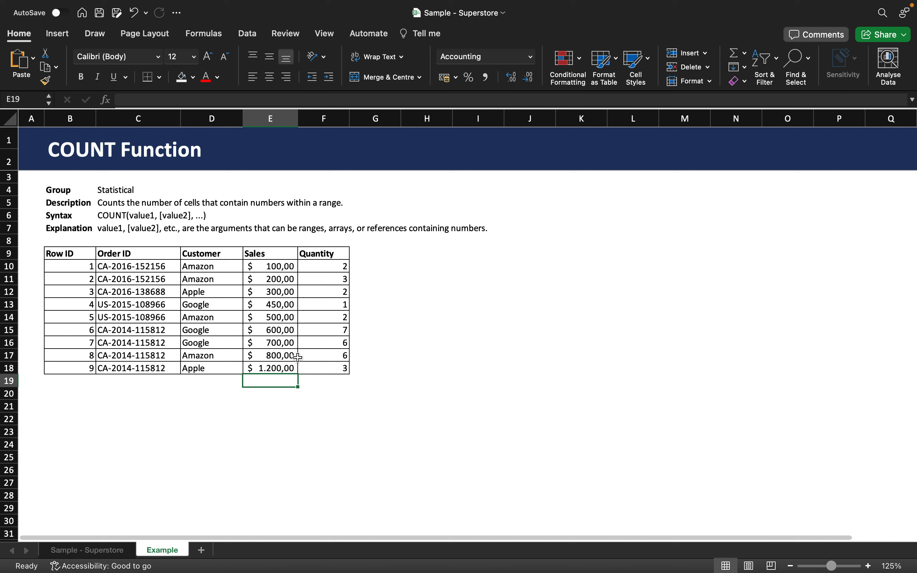
text(=COUN)
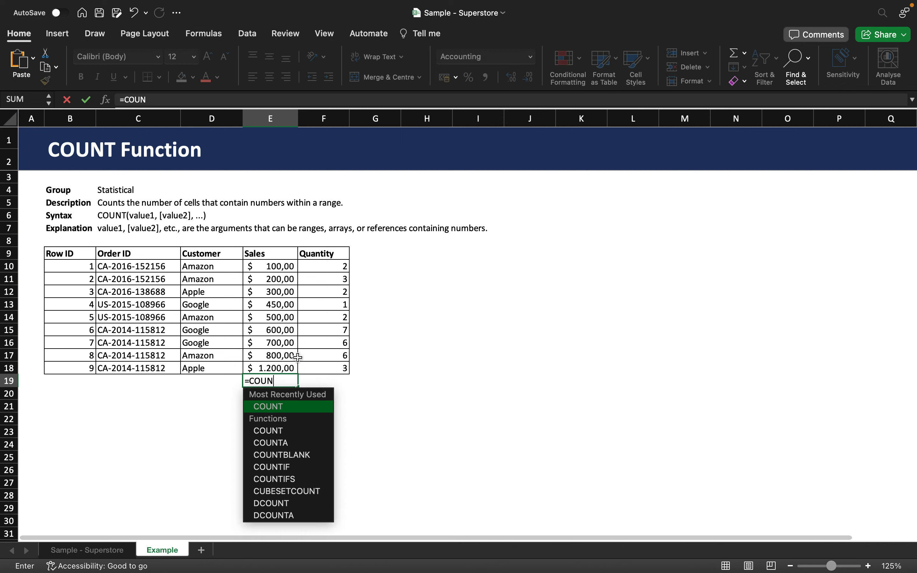
text(T()
drag(287, 268, 266, 364)
text())
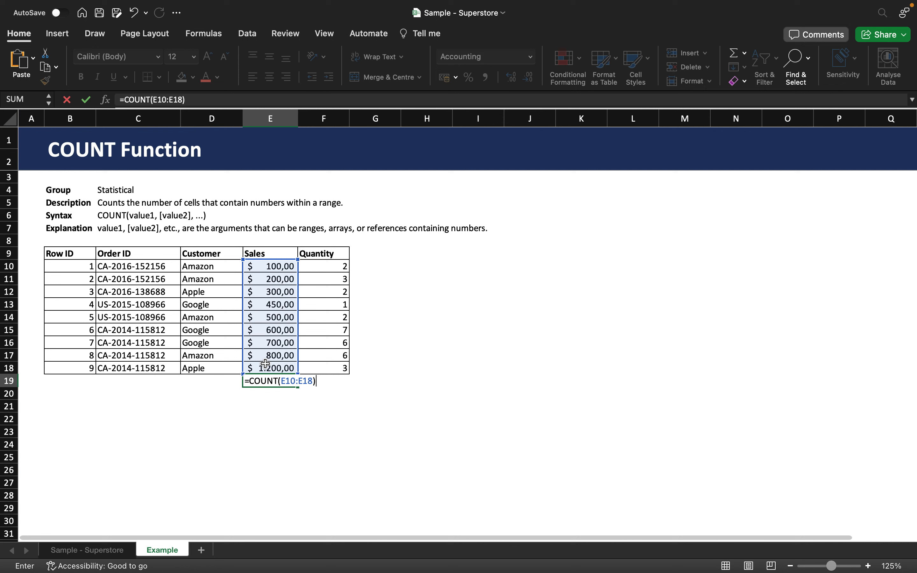
key(Return)
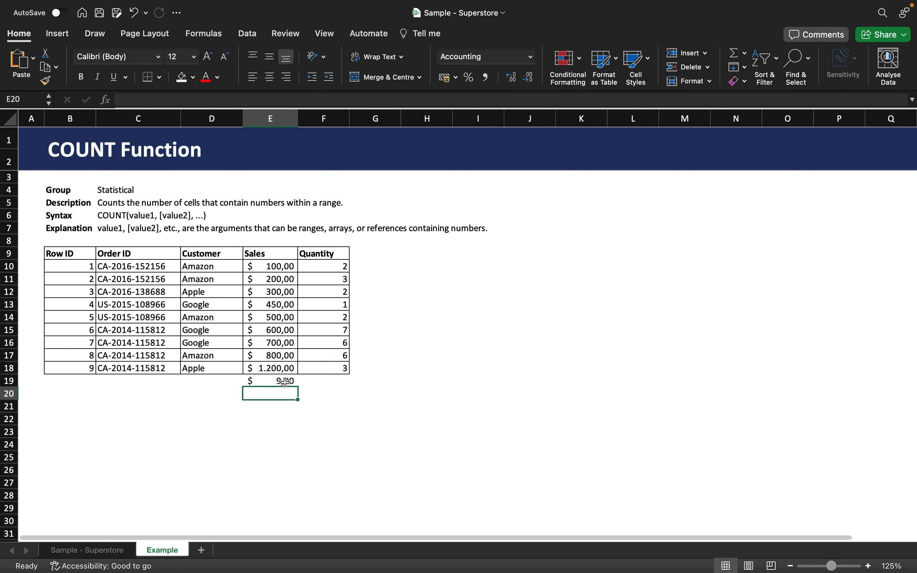
Change the cell format of the Sales count in E19 to Number.
click(285, 382)
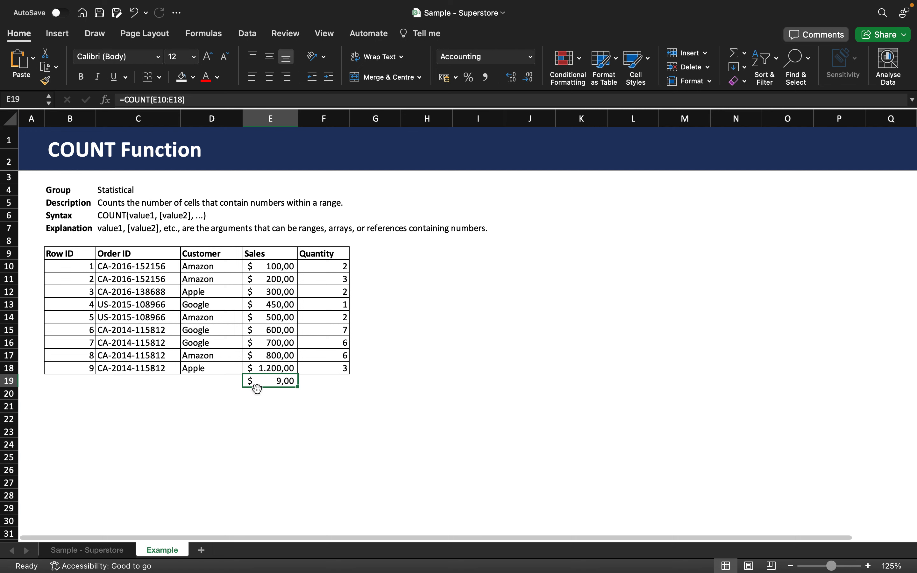
click(531, 58)
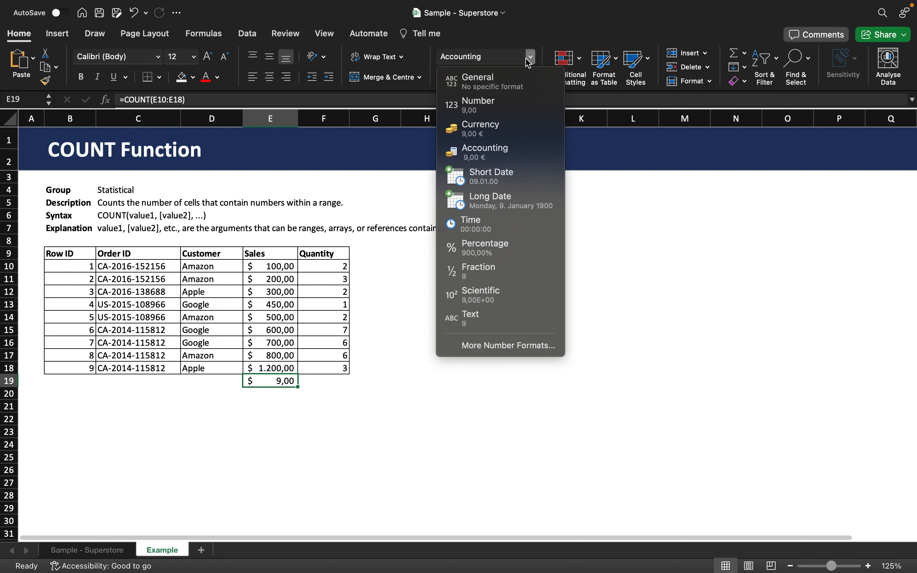
click(517, 113)
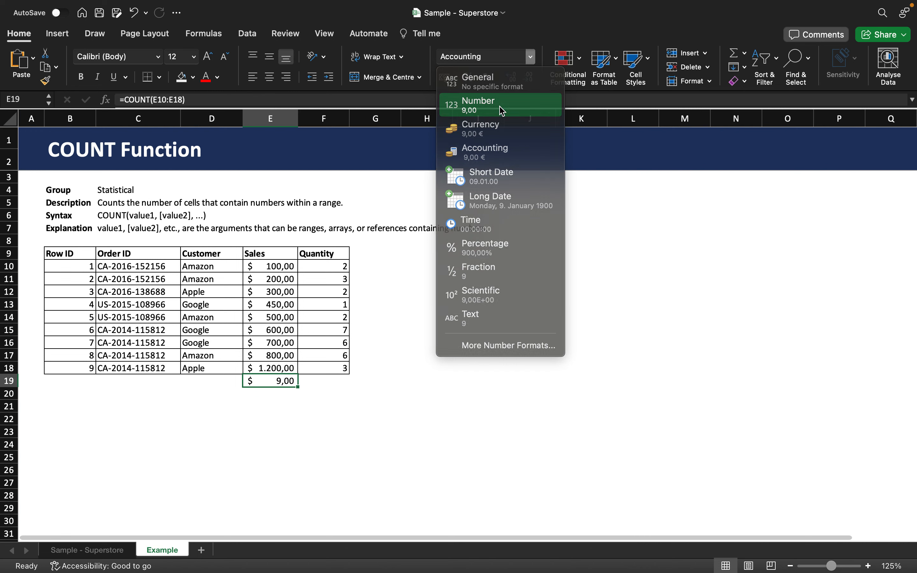
click(288, 391)
click(284, 382)
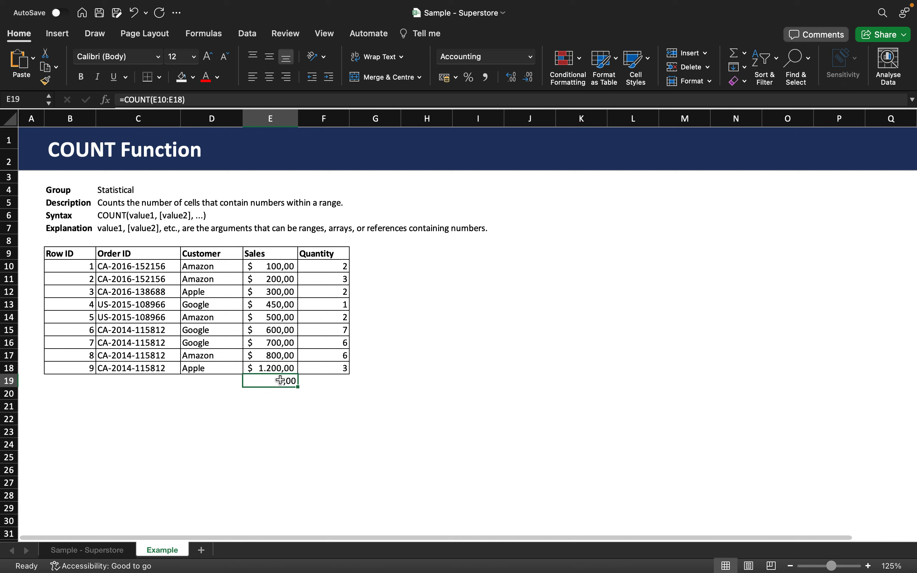
click(274, 368)
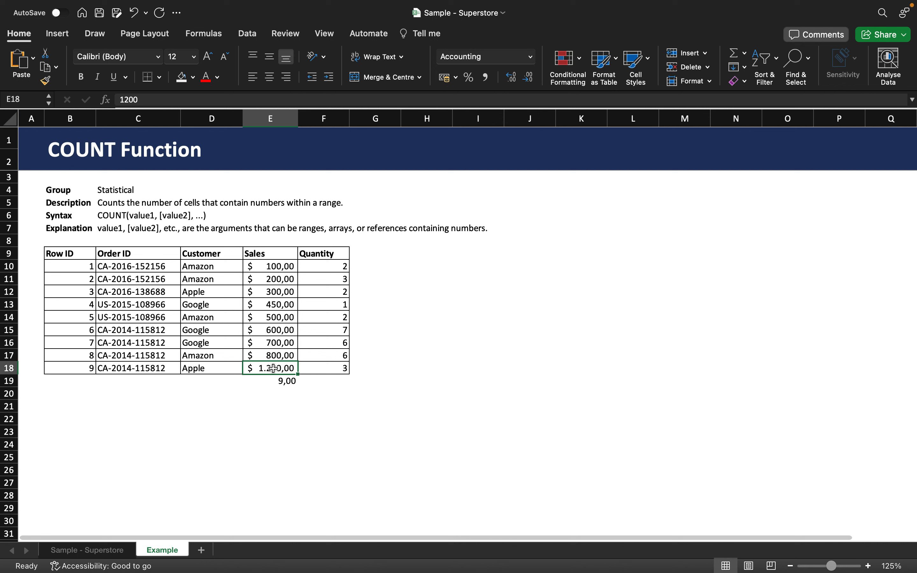
Enter a COUNT formula in F19, below the Quantity column, that counts the numbers in F10:F18.
click(341, 380)
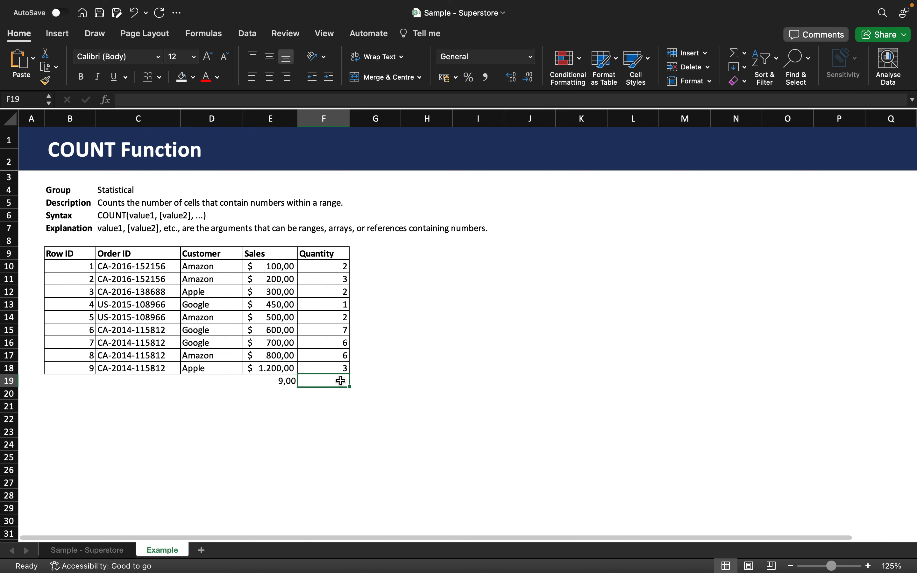
text(=)
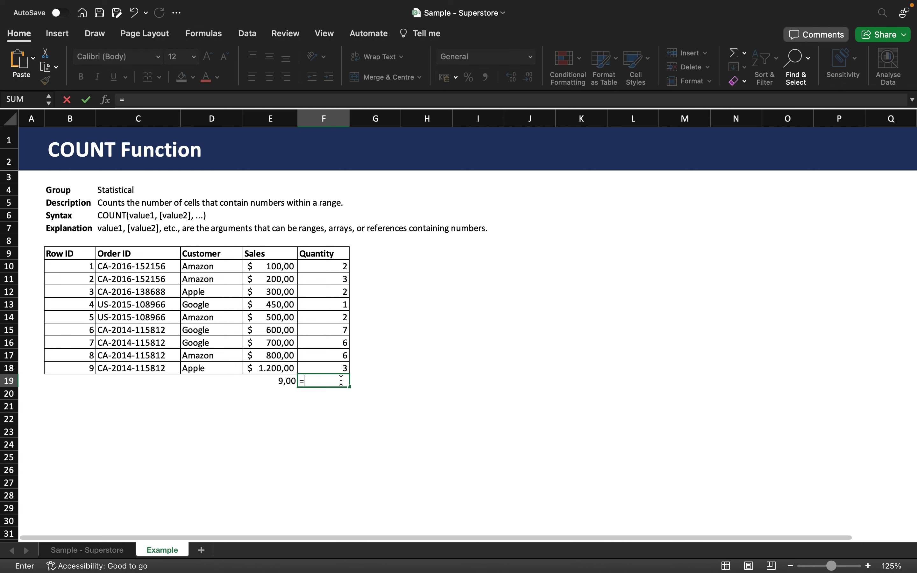
text(COUN)
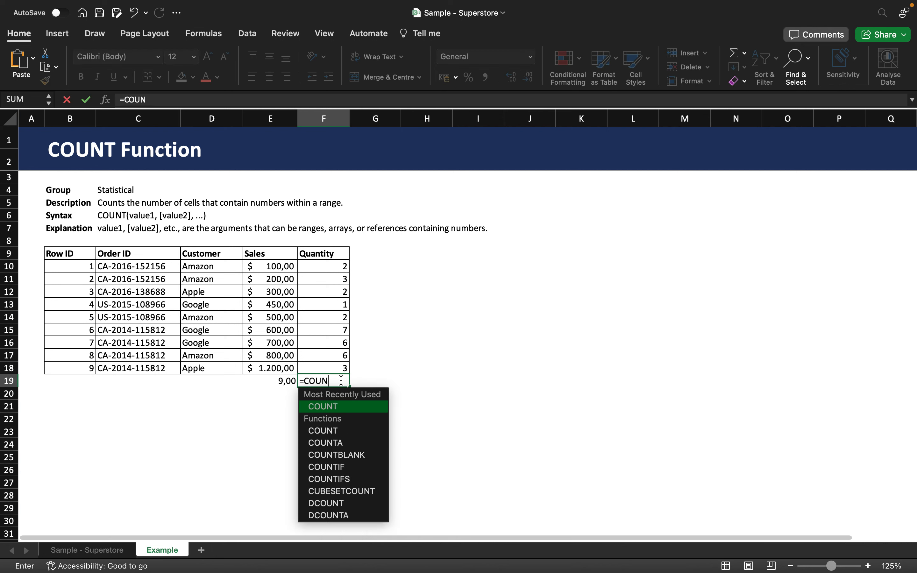
text(T()
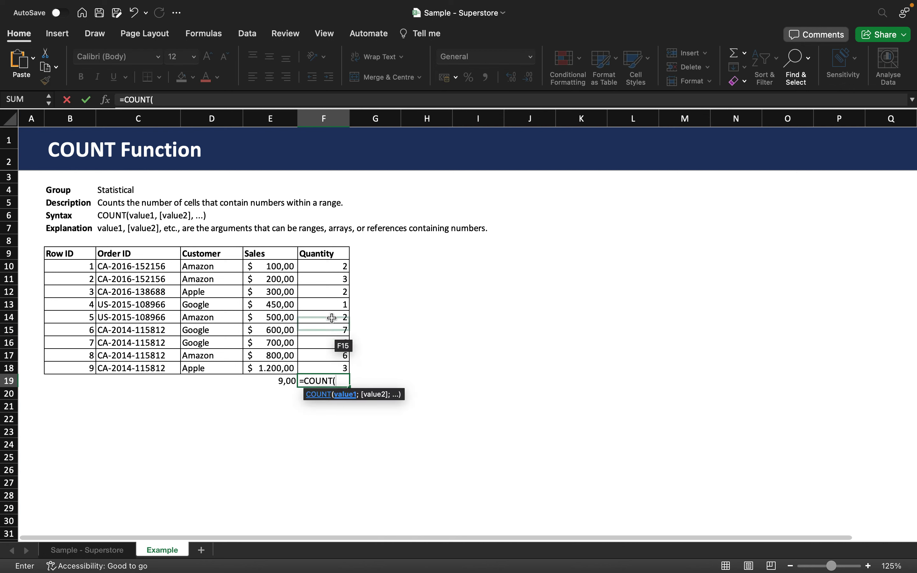
drag(326, 268, 319, 365)
text())
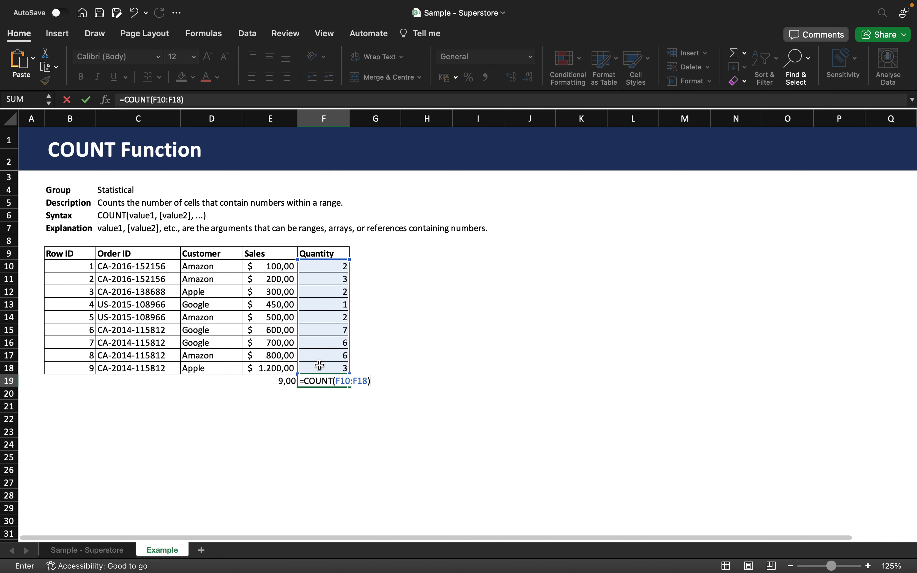
key(Return)
click(329, 382)
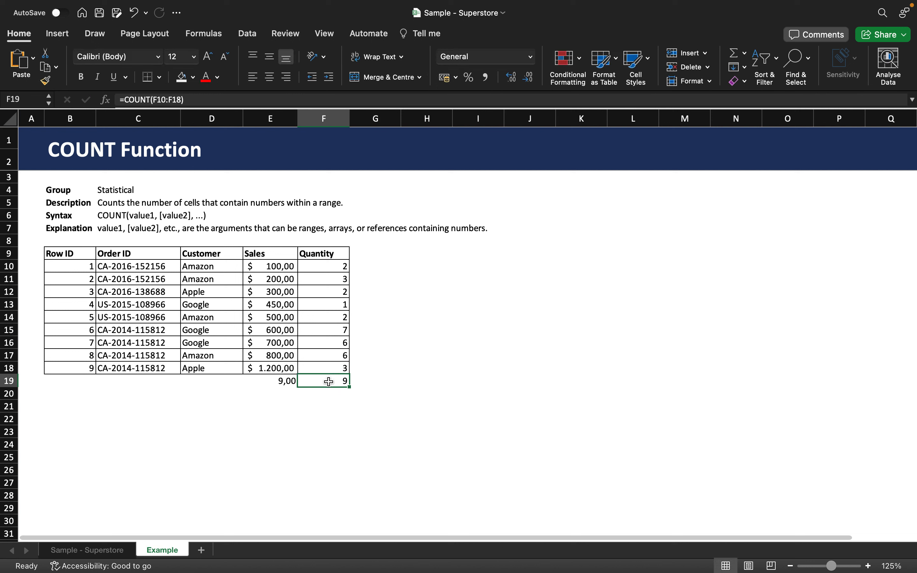
Format the Sales count in E19 as a Number with 0 decimal places.
click(291, 381)
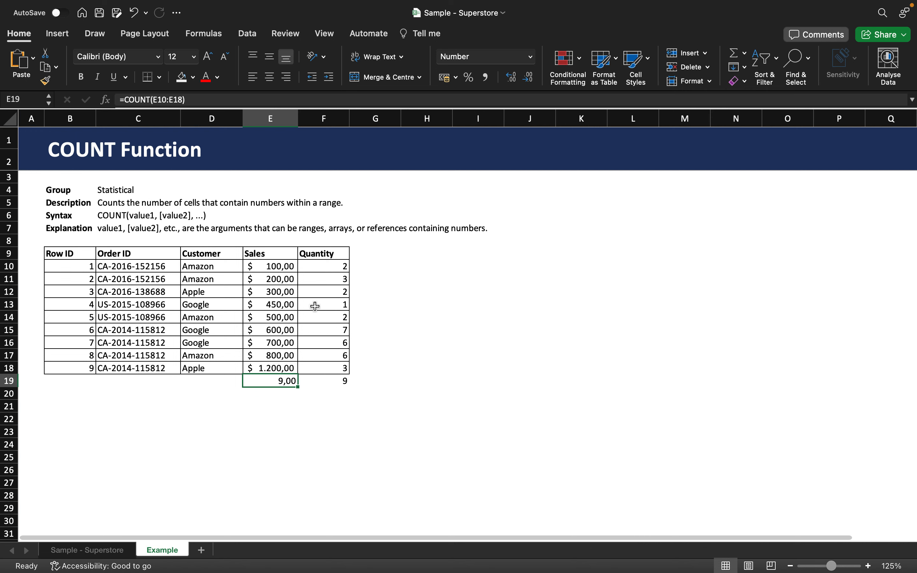
click(531, 58)
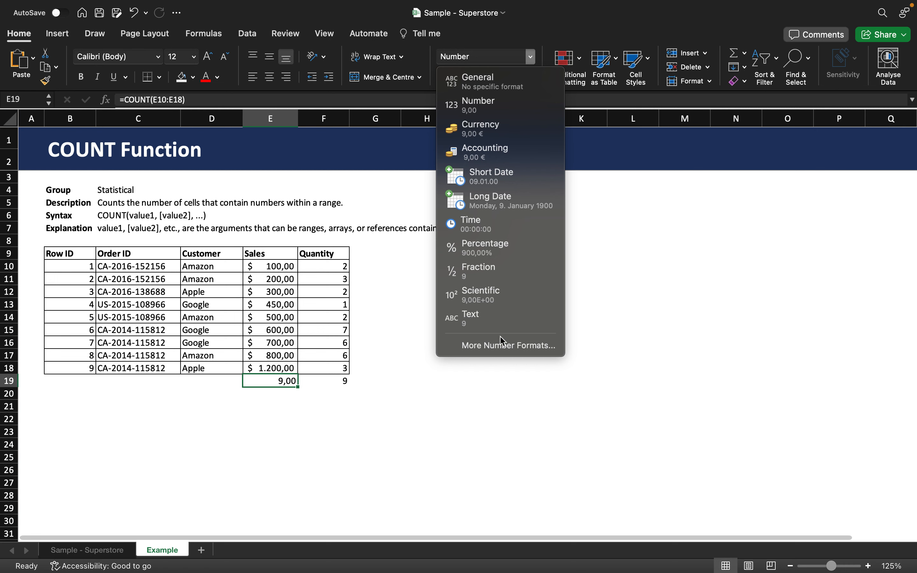
click(504, 346)
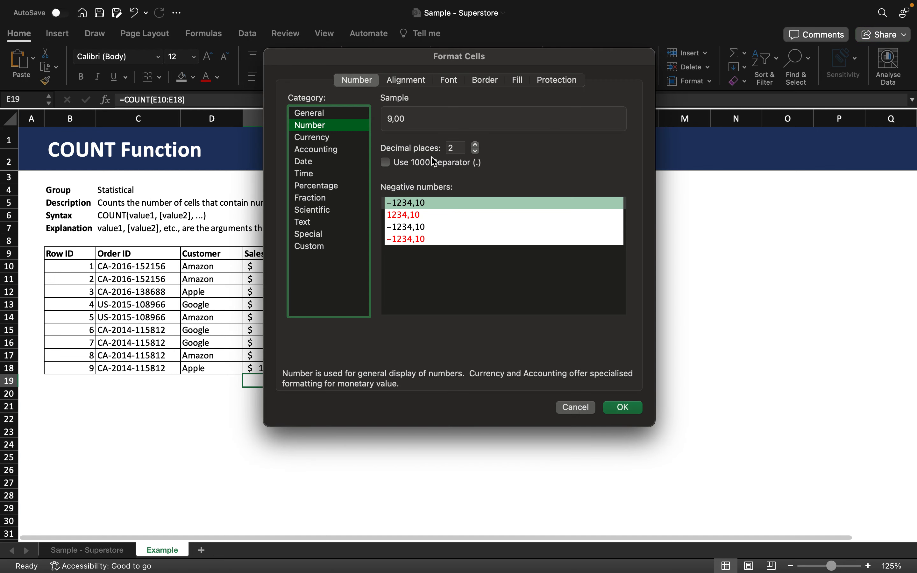
click(476, 151)
click(477, 151)
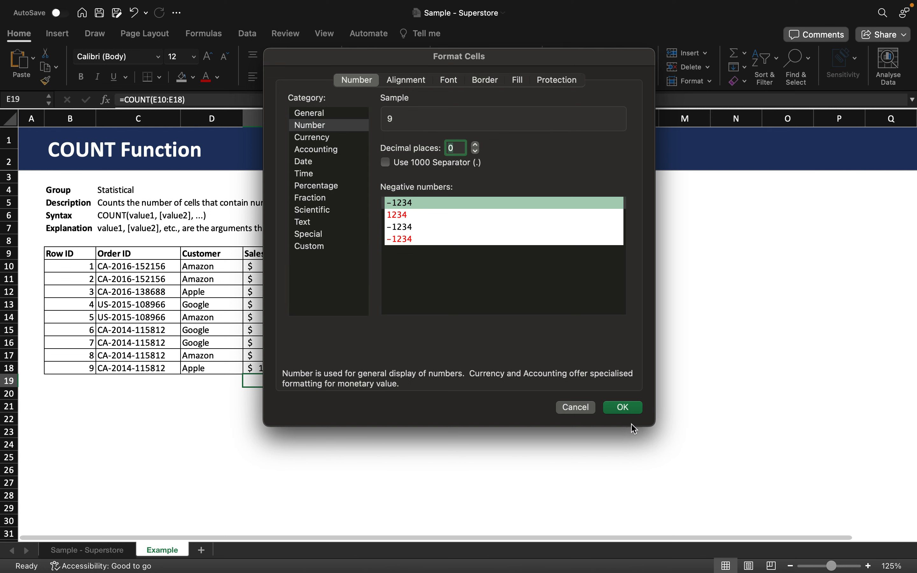
click(625, 409)
click(328, 390)
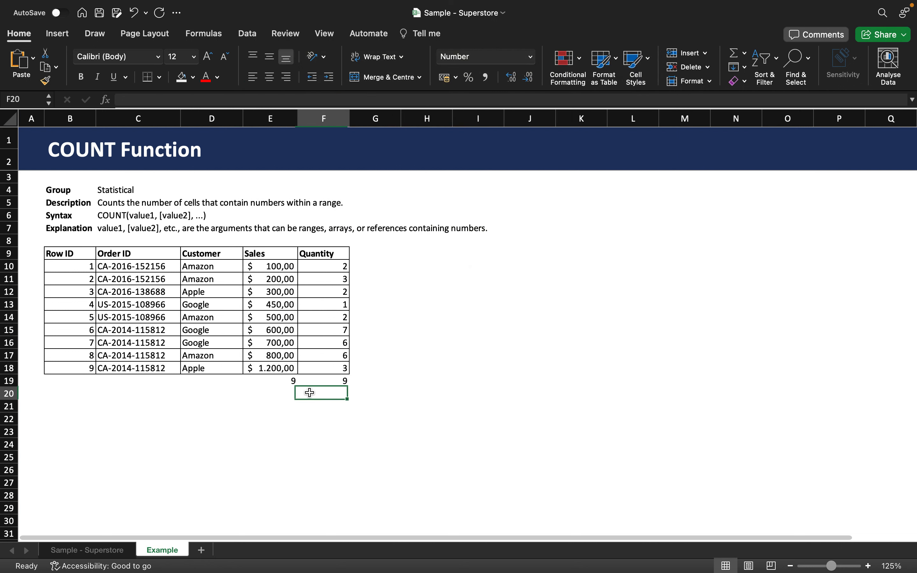
click(266, 384)
click(328, 383)
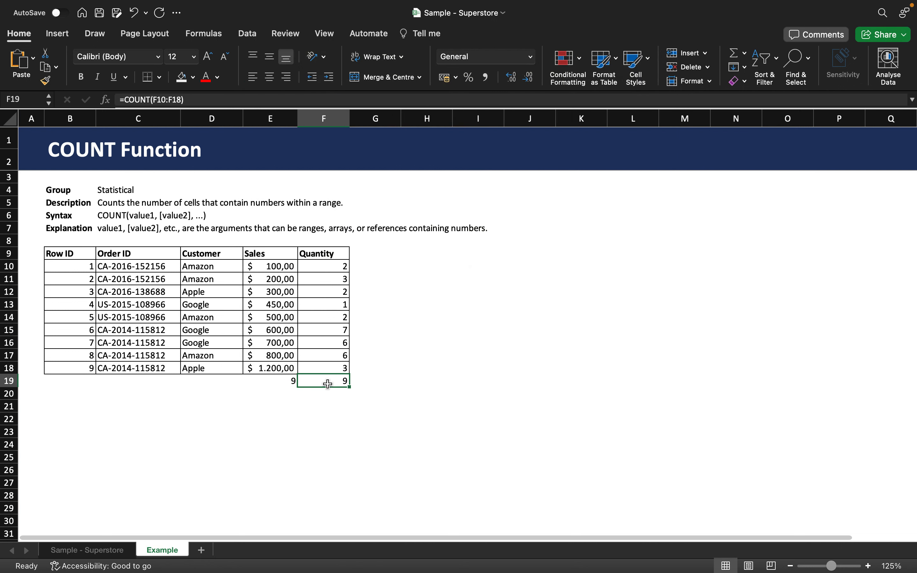
Enter a COUNT formula in D19, below the Customer column, covering the range D10:D18.
click(213, 380)
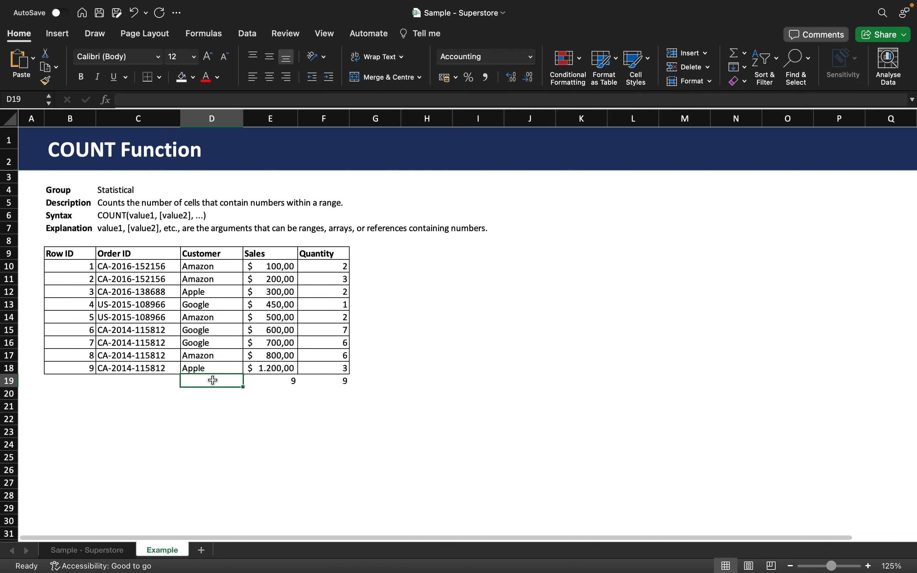
text(=)
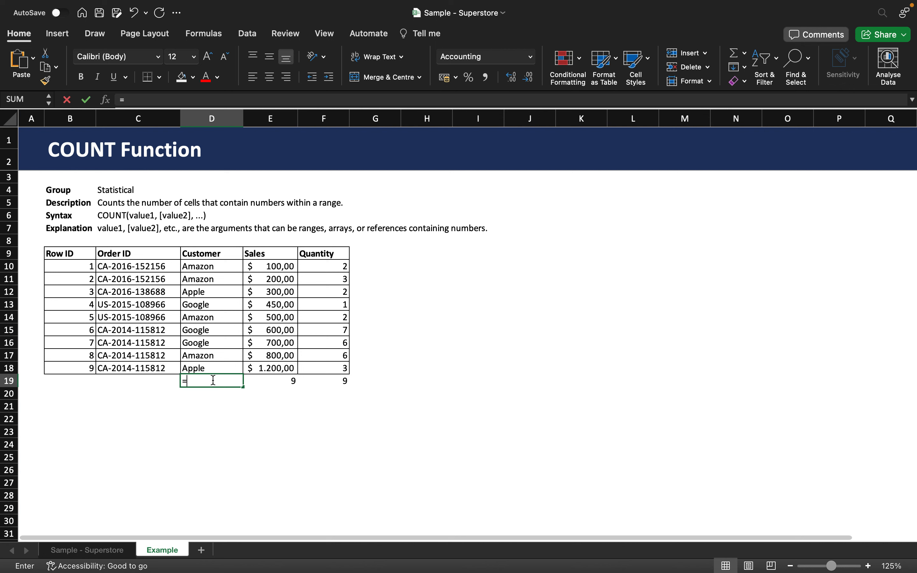
text(COUNT)
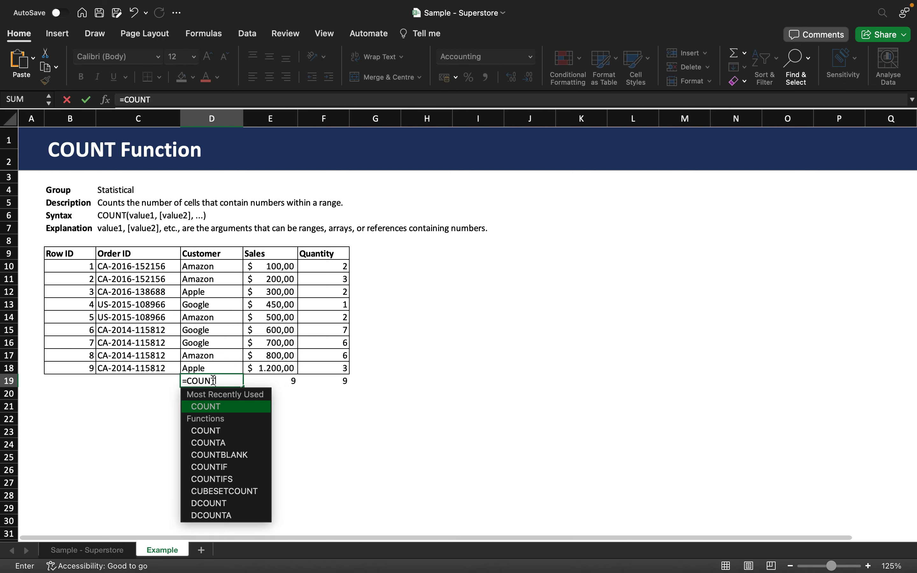
text(()
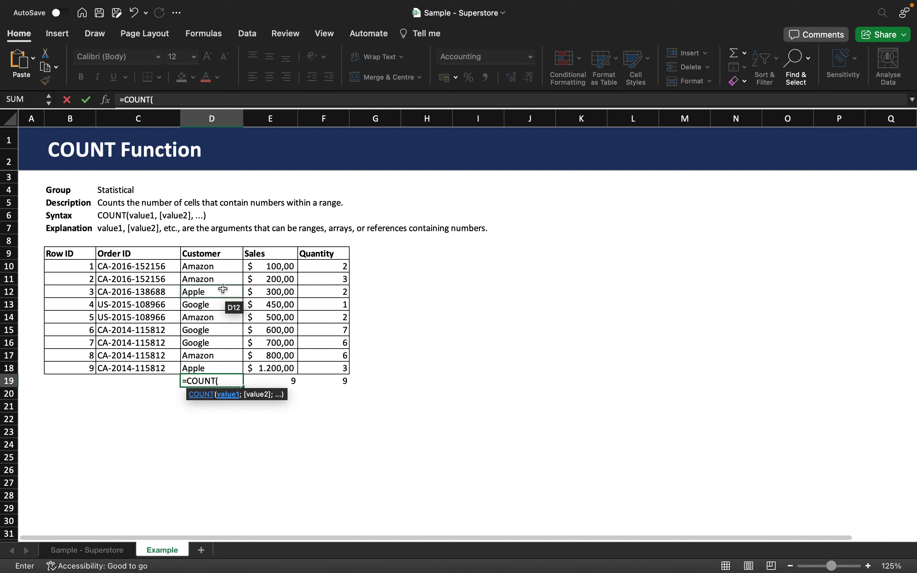
drag(216, 269, 203, 368)
text())
key(Return)
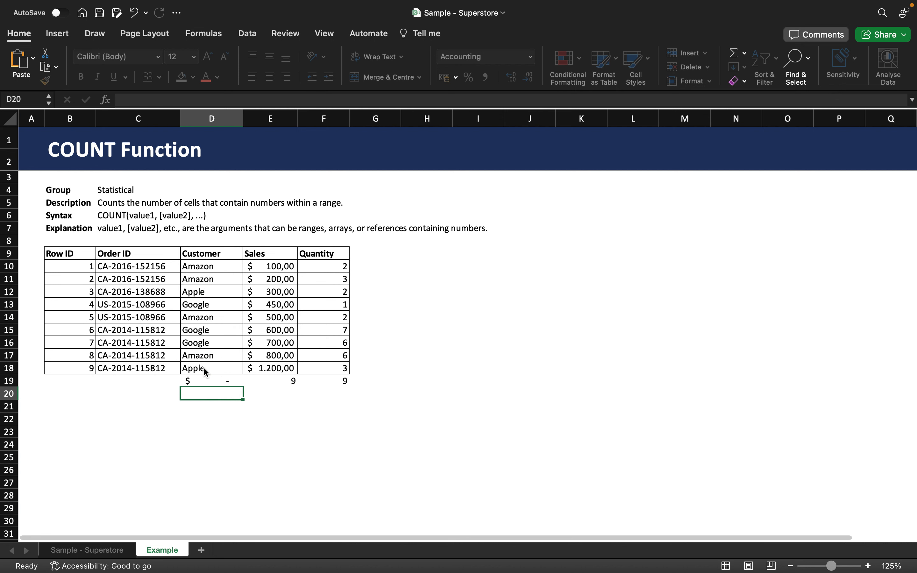
Change the cell format of the Customer count in D19 to General.
click(226, 382)
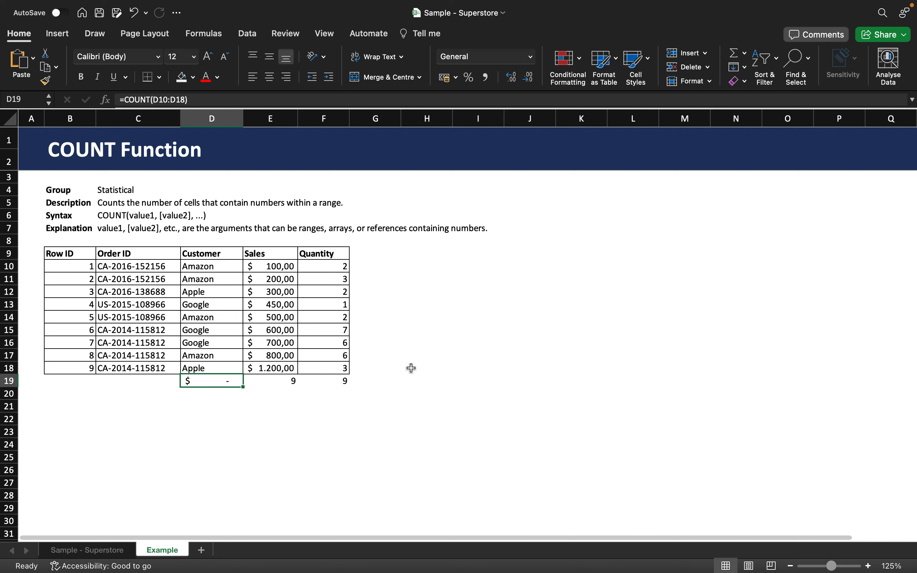
click(532, 57)
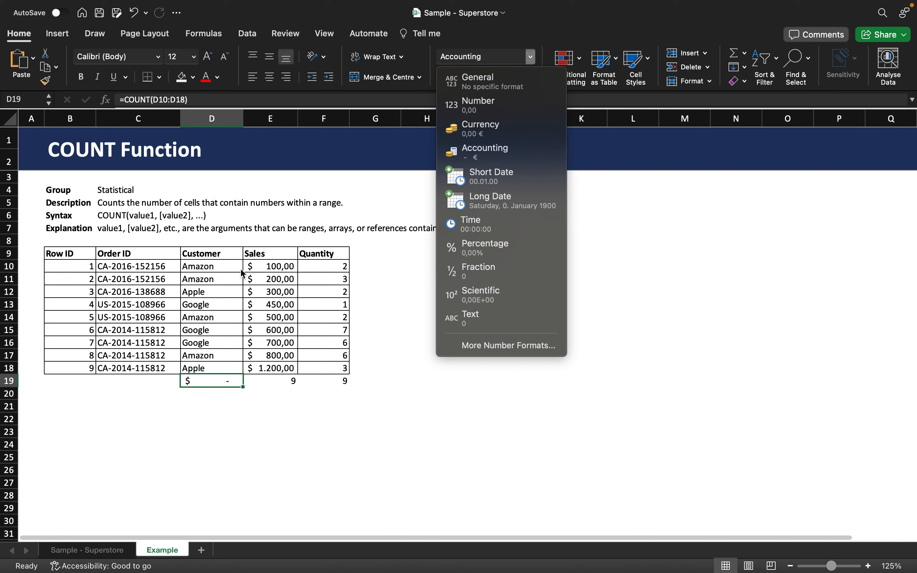
click(478, 79)
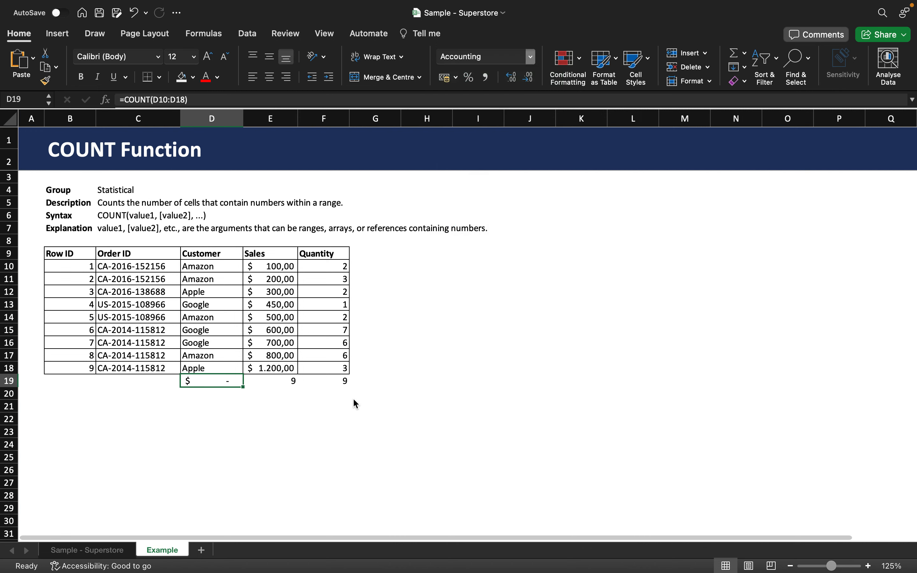
click(317, 409)
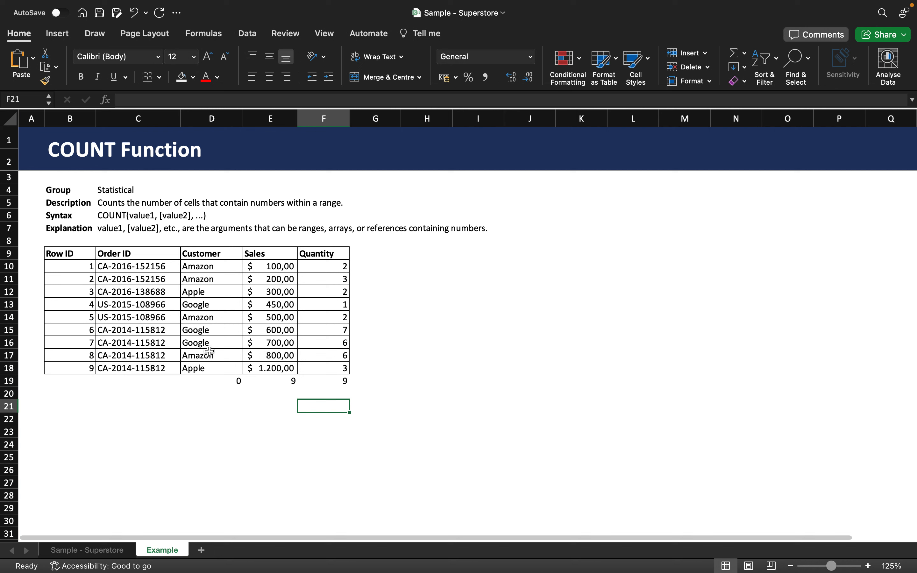
click(214, 382)
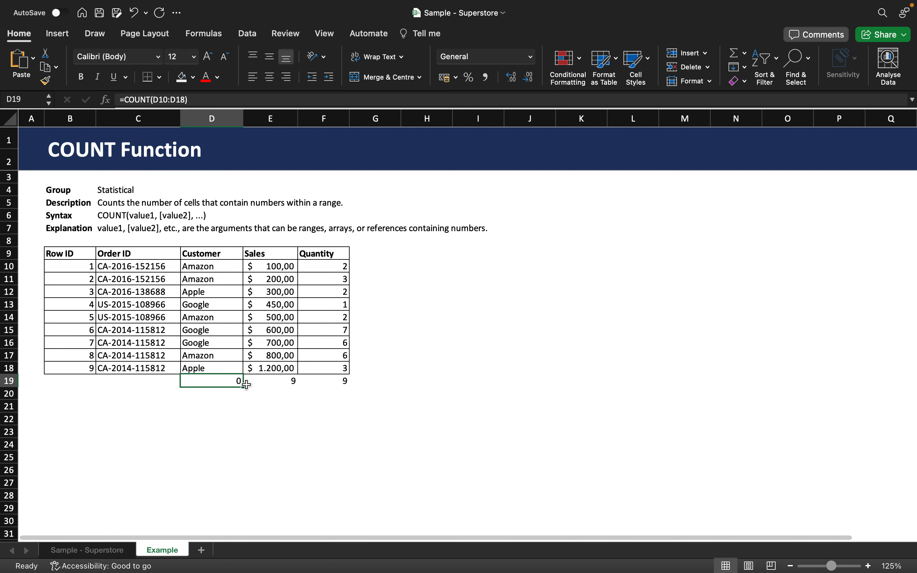
Clear the Sales value in E13 and check the COUNT formula in E19.
click(285, 307)
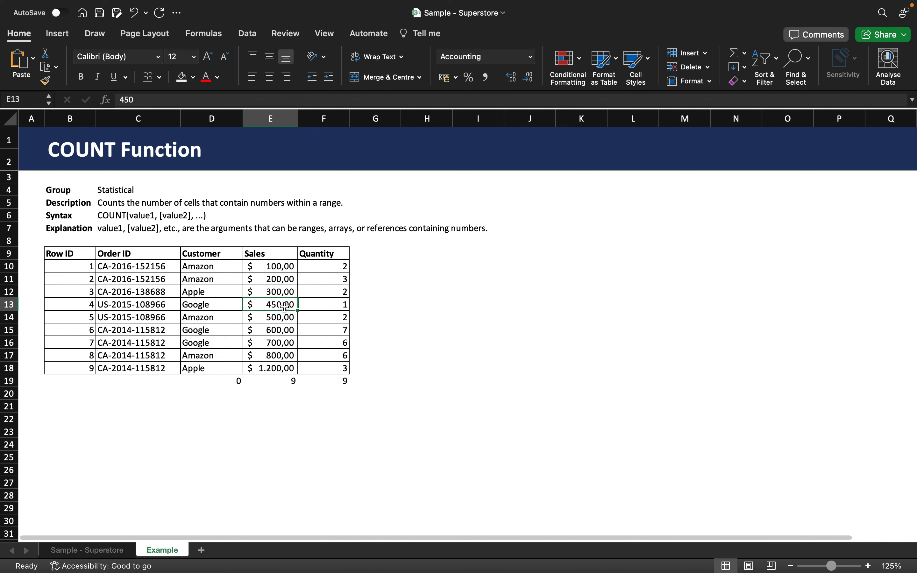
key(Delete)
click(289, 381)
mouse_move(408, 571)
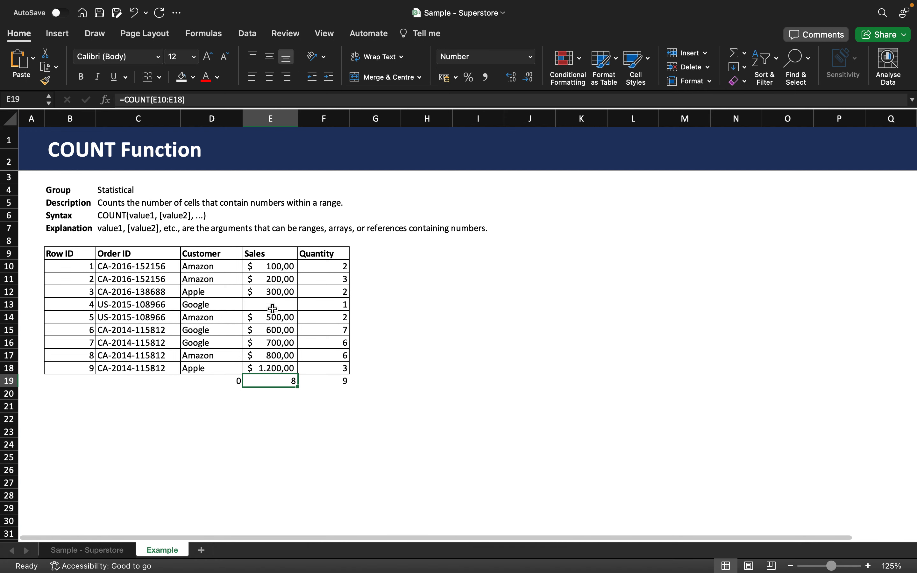
click(227, 292)
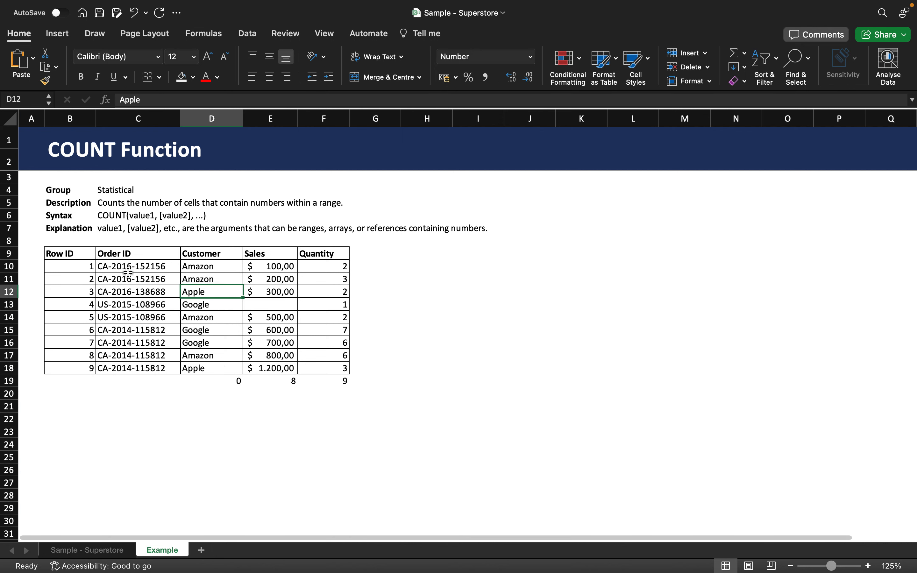
click(127, 281)
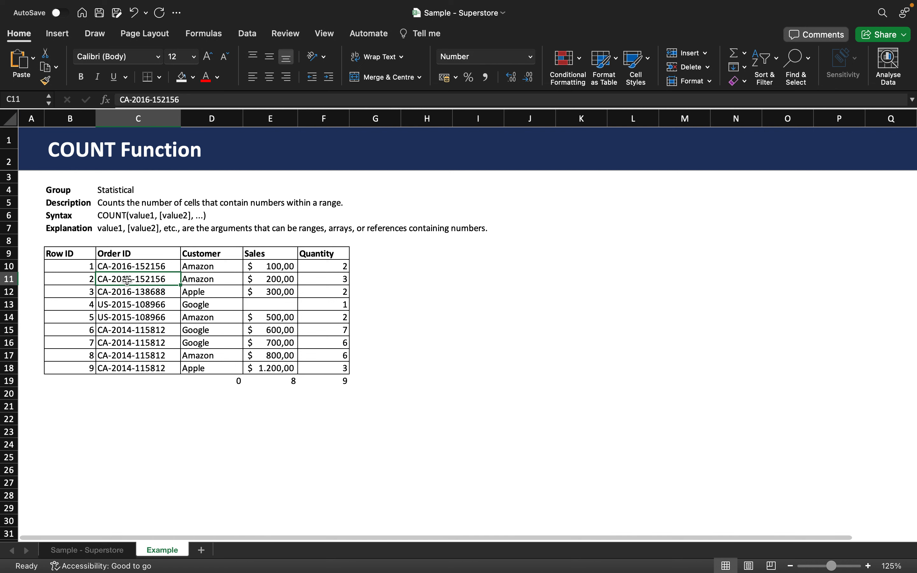
Enter a COUNT formula in C19, below the Order ID column, covering the range C10:C18.
click(136, 299)
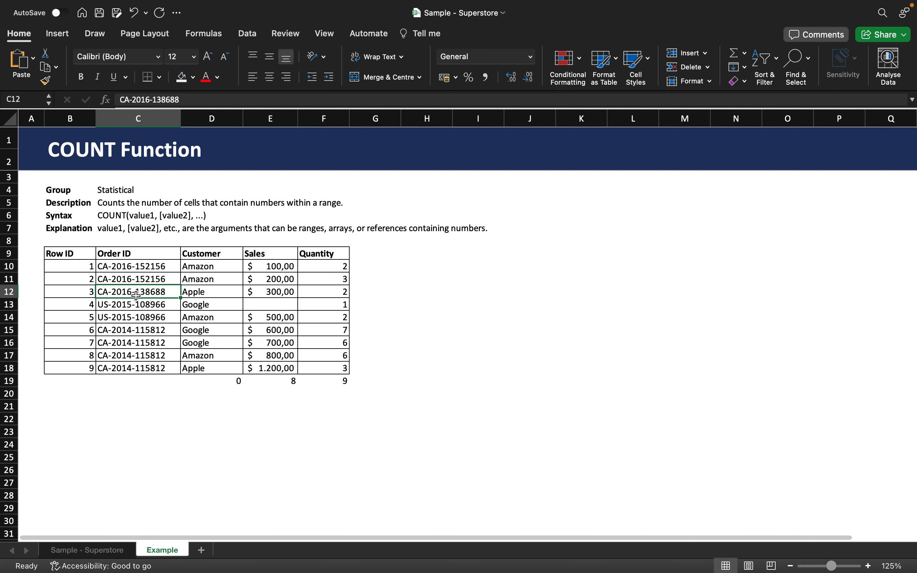
click(134, 313)
click(142, 344)
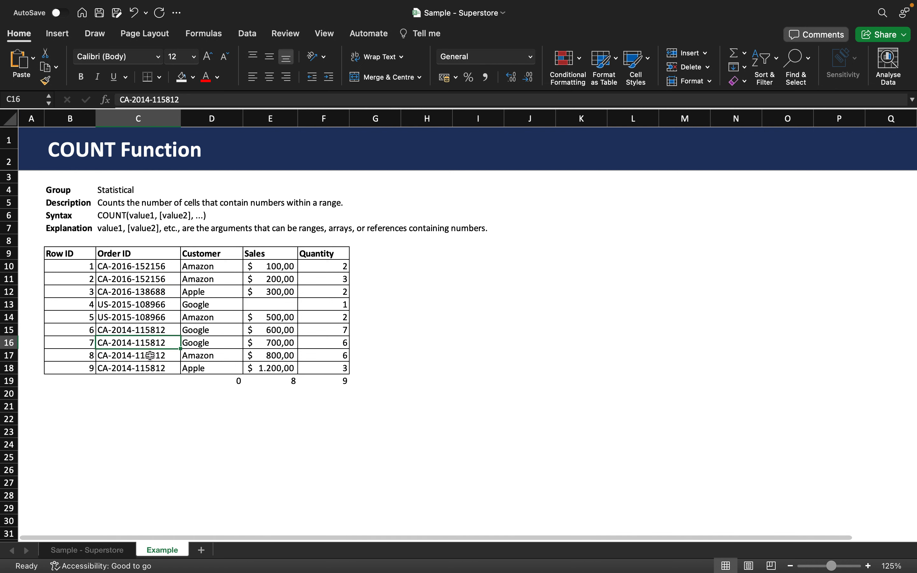
click(138, 389)
click(138, 383)
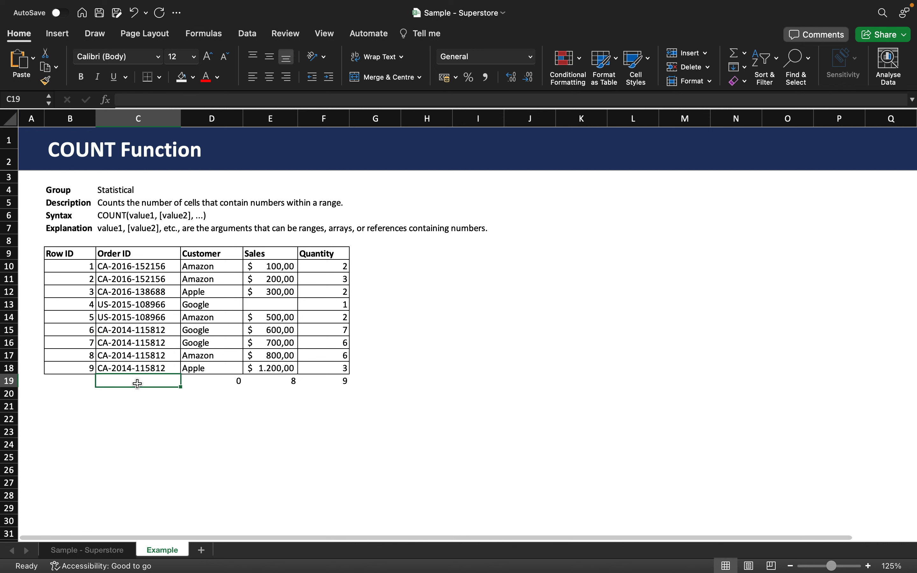
text(=COUNT()
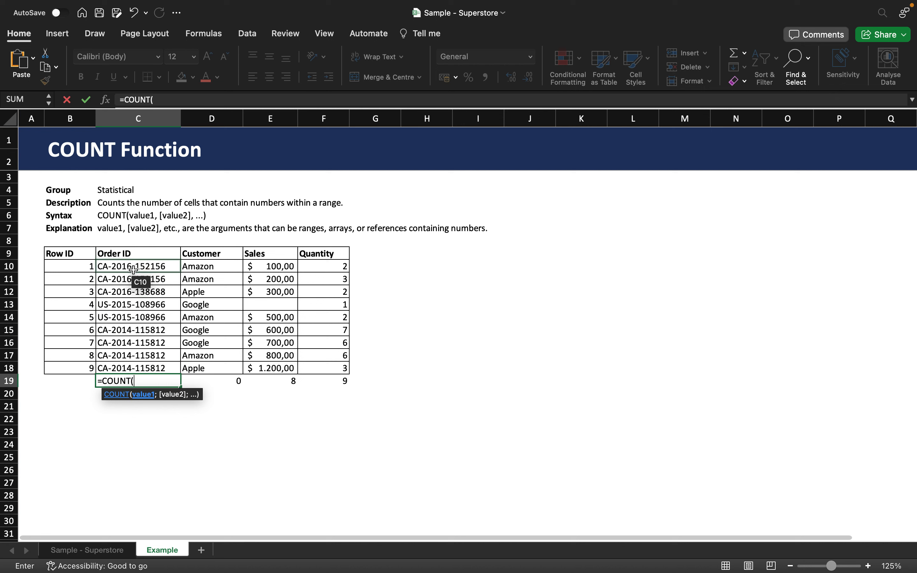
drag(133, 269, 123, 364)
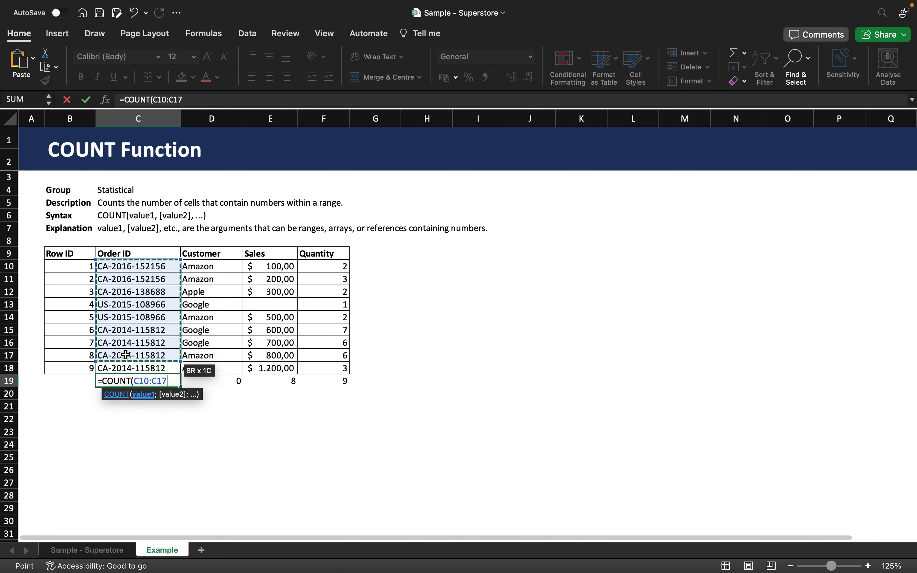
text())
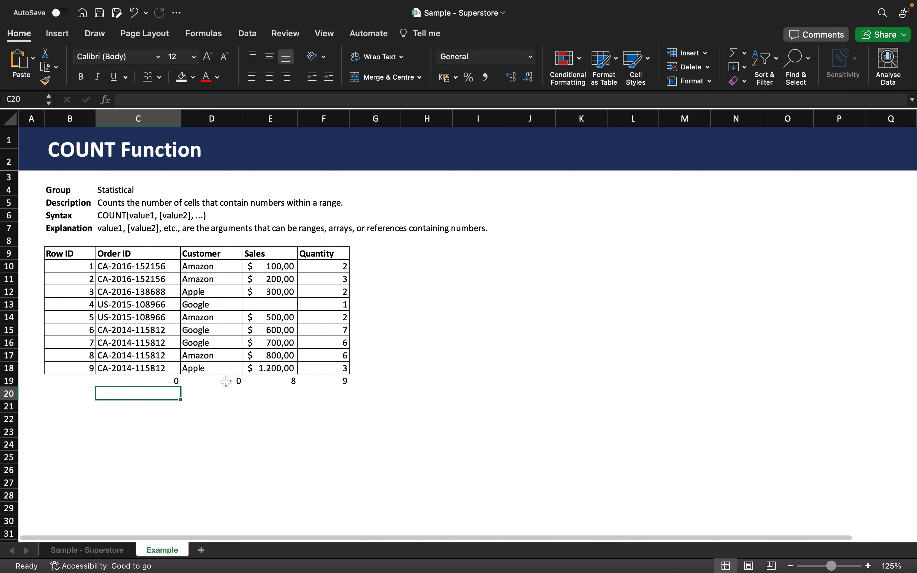